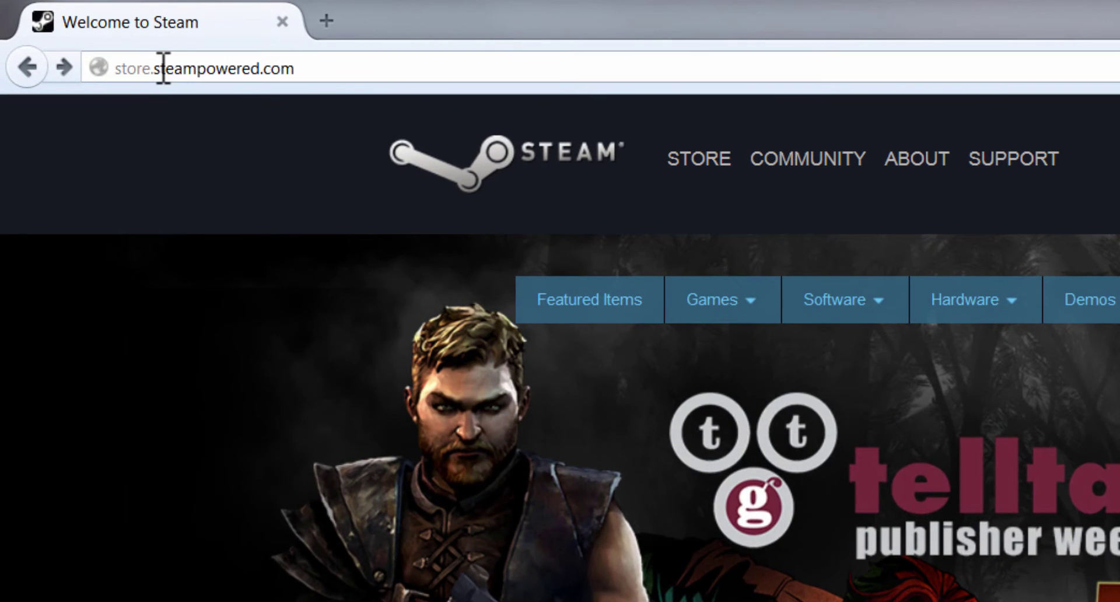
Search the Steam Store for 'team' to list Team Fortress 2 and Team Fortress Classic.
left_click(163, 68)
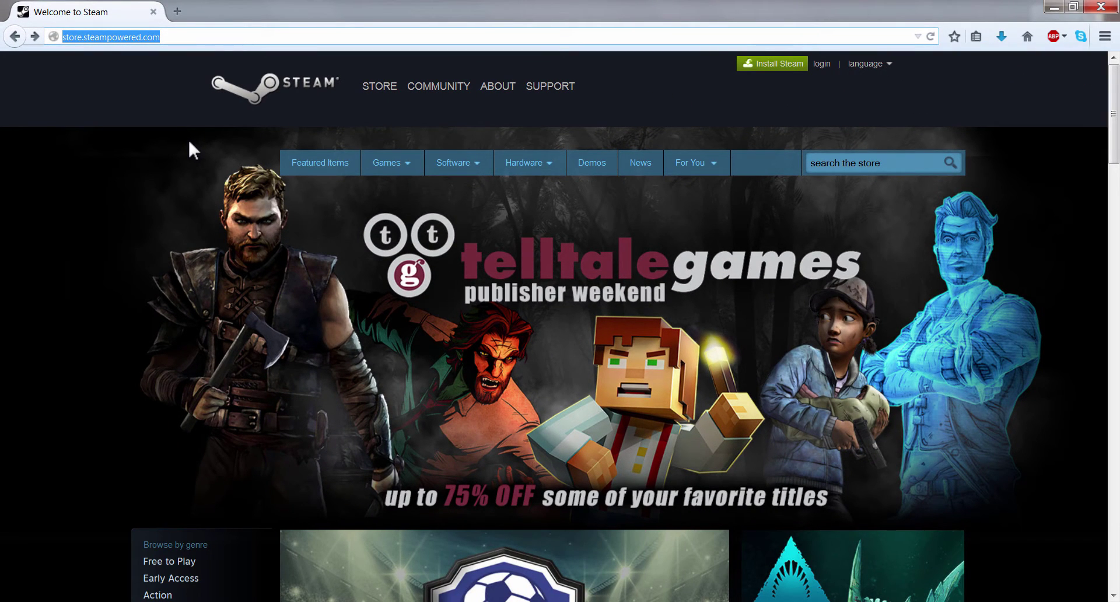
left_click(138, 208)
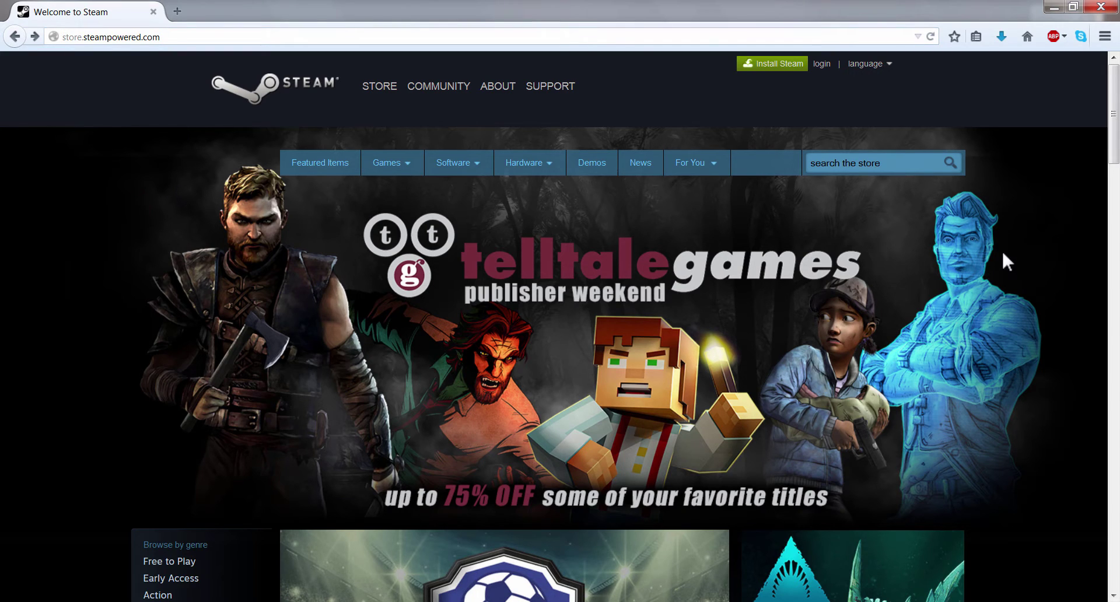
left_click(863, 162)
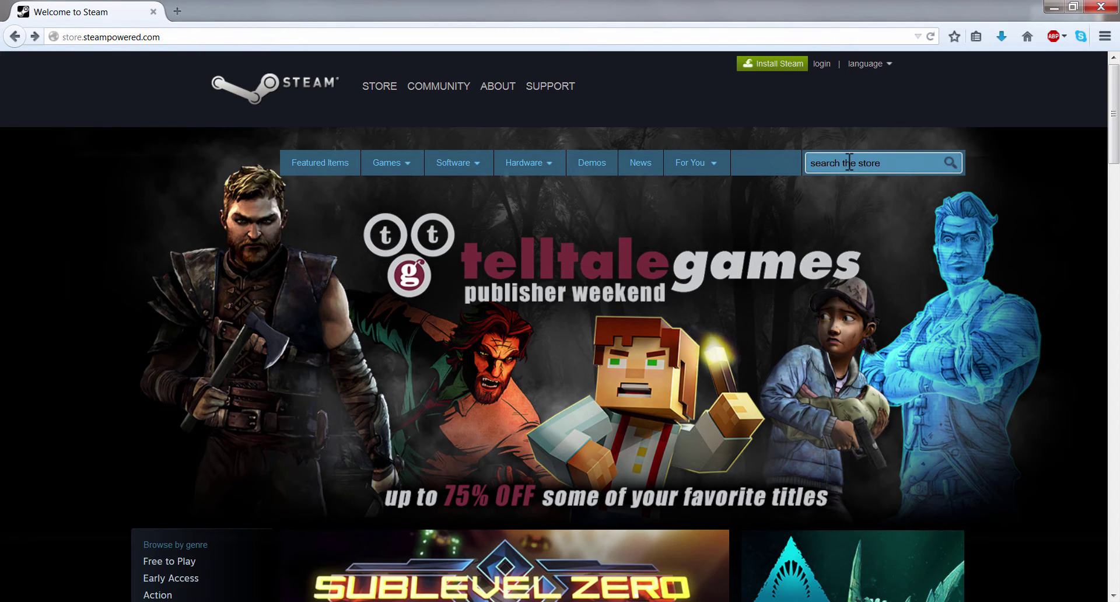
type("team")
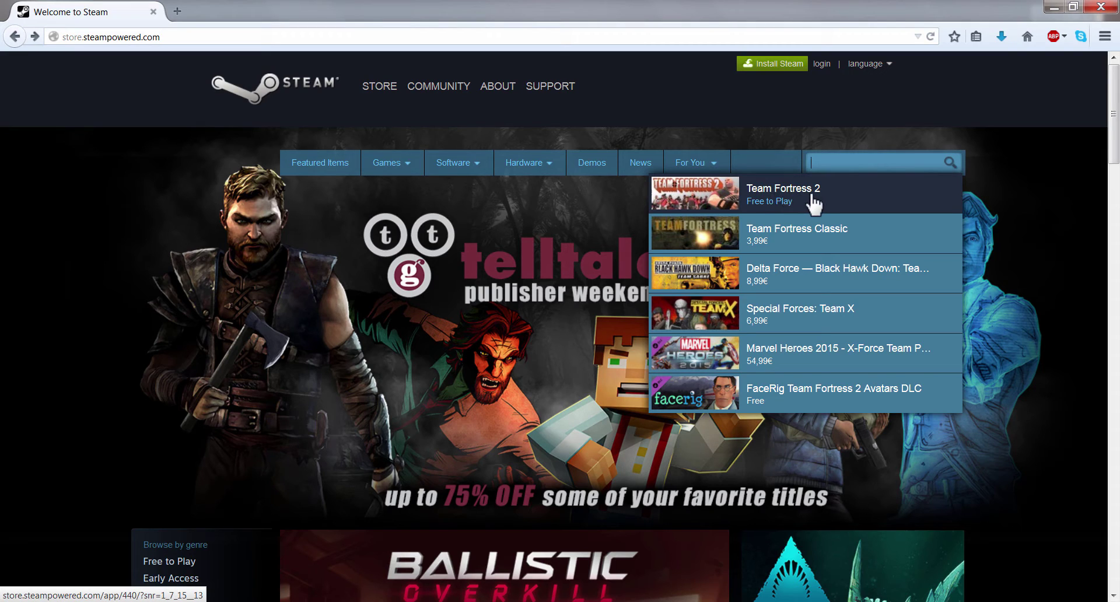
mouse_move(411, 170)
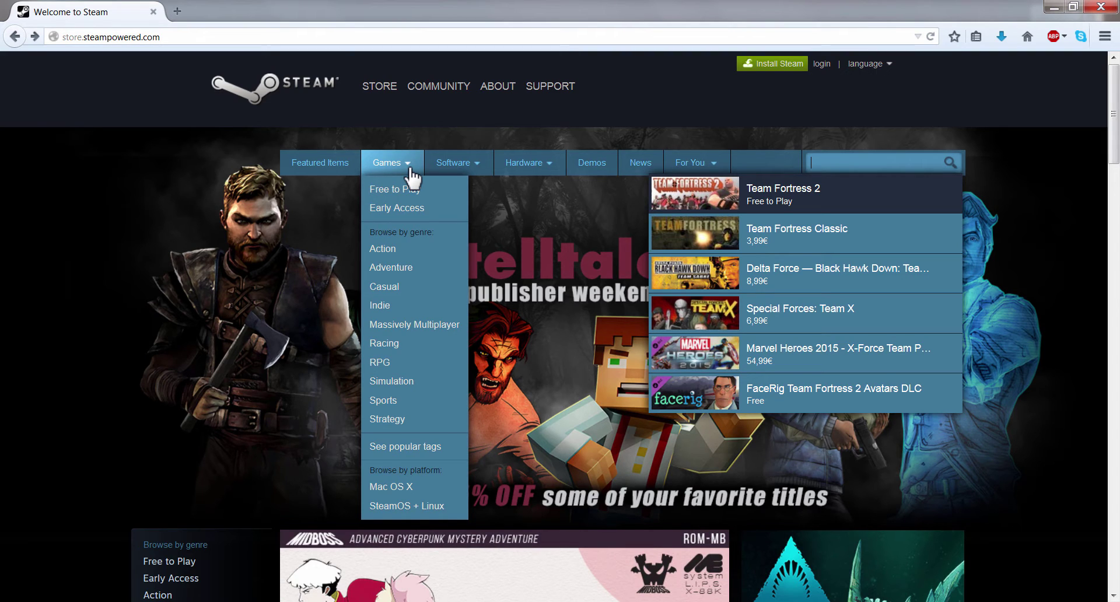
Download SteamSetup.exe via Install Steam Now to the Desktop, replacing the existing file.
left_click(633, 114)
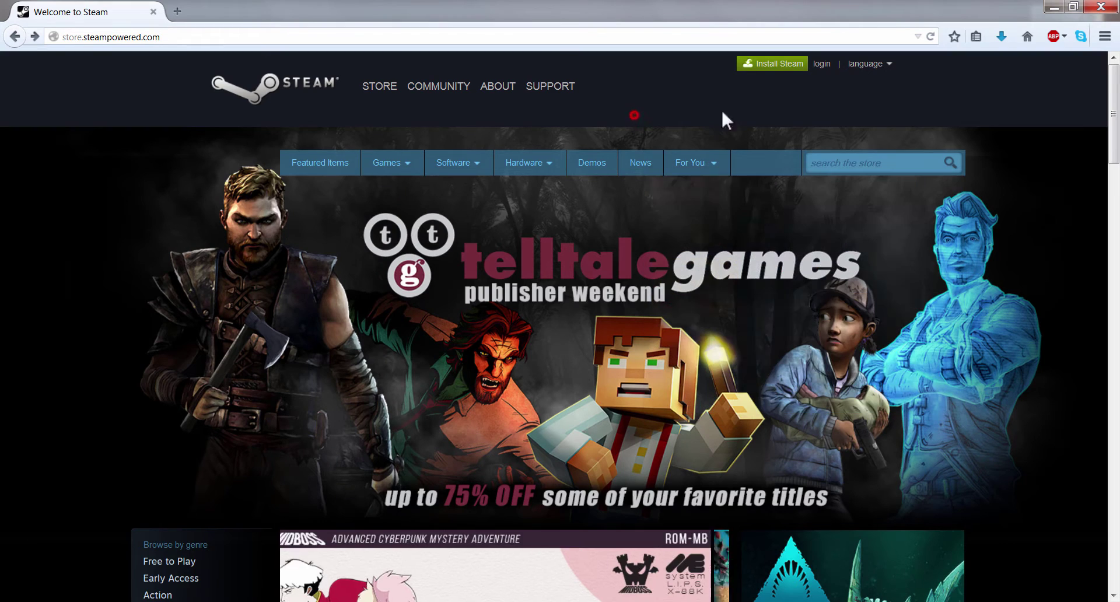
left_click(779, 65)
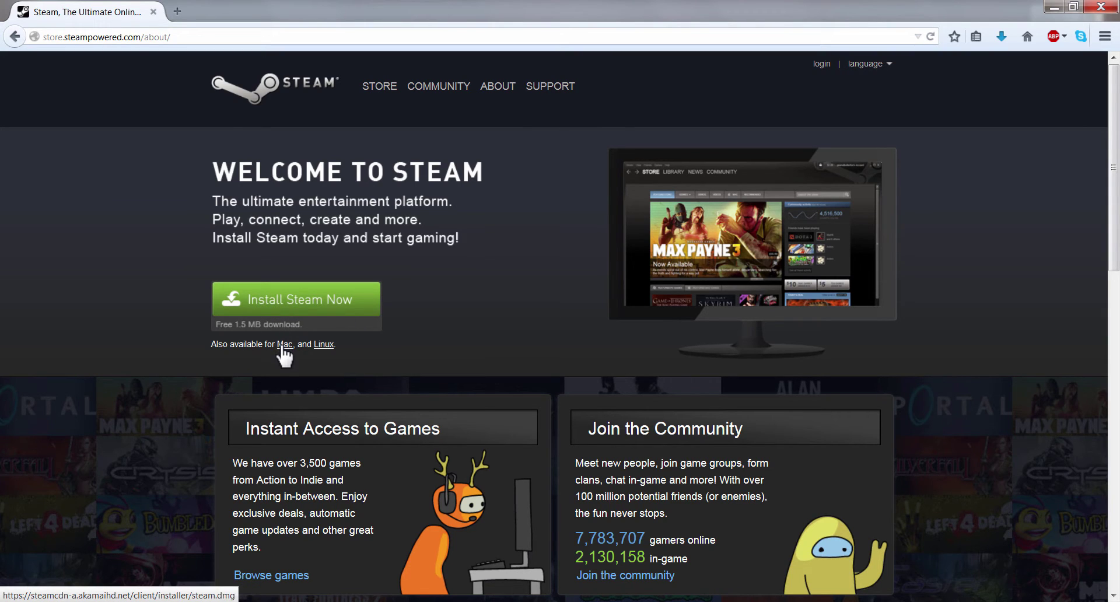
left_click(302, 298)
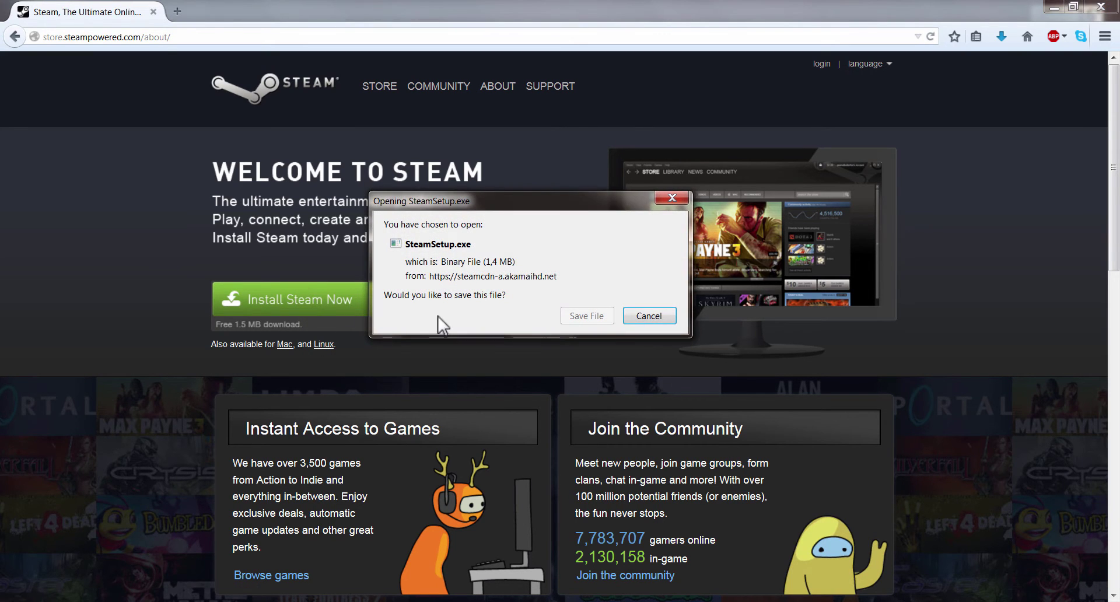
left_click(598, 318)
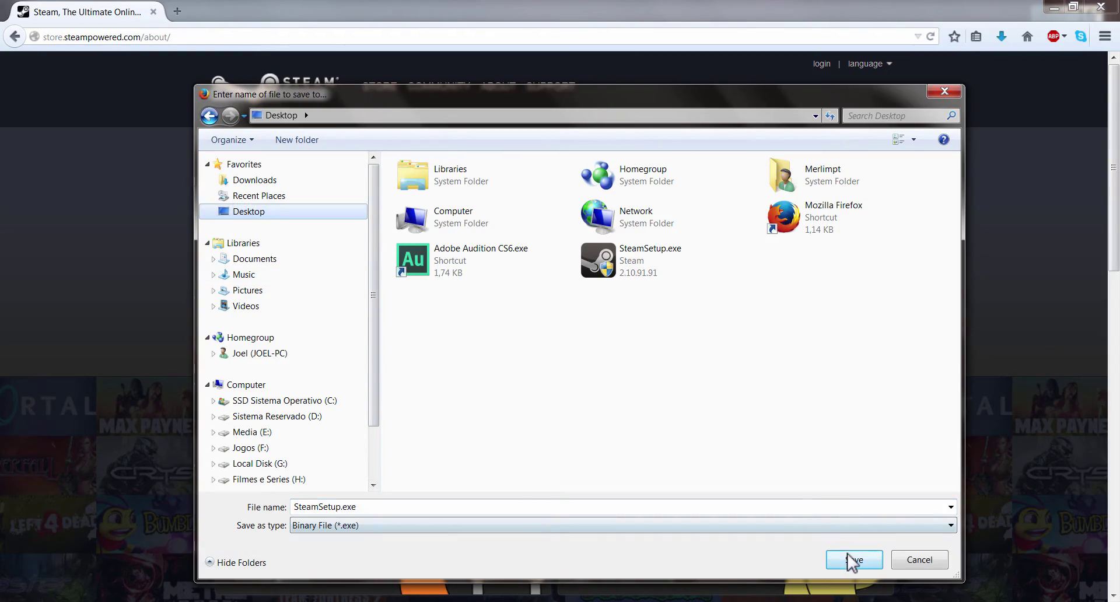
left_click(851, 559)
left_click(610, 312)
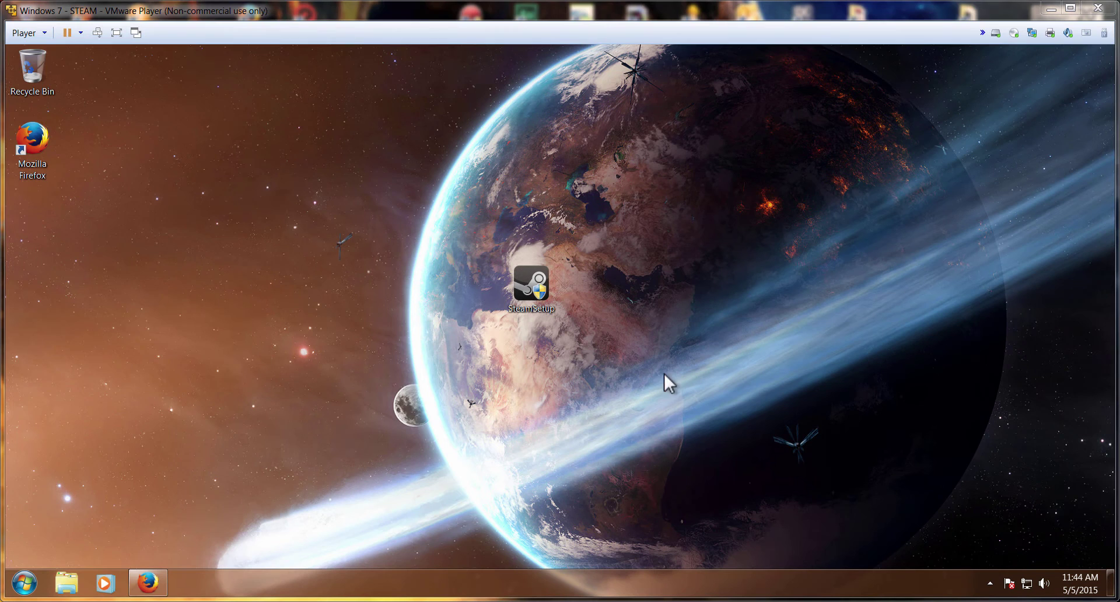
Run the SteamSetup icon on the desktop to start the Steam installer.
left_click(539, 287)
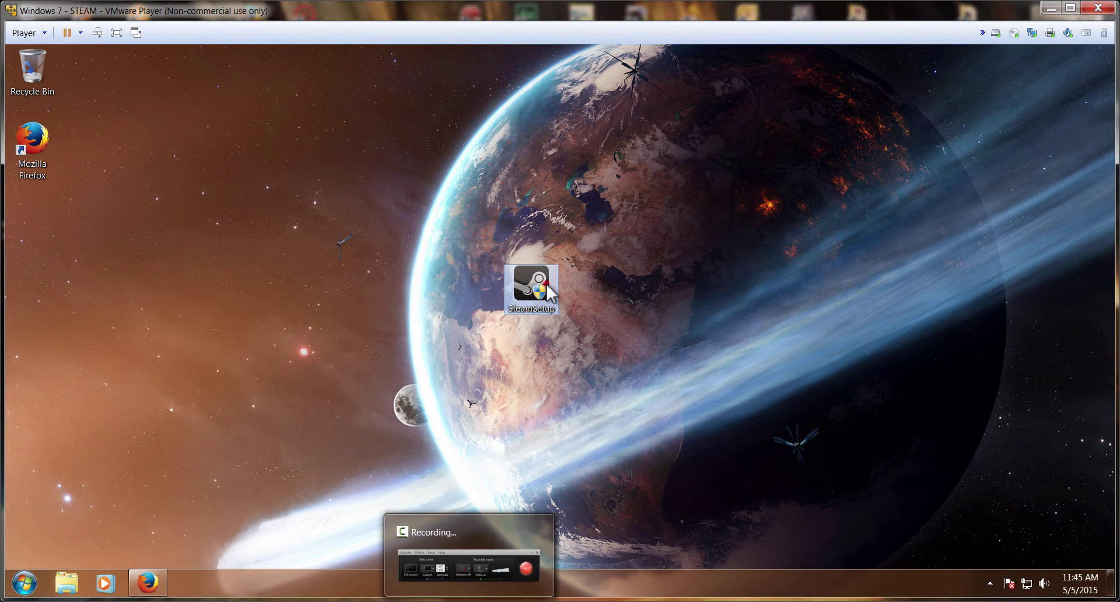
double_click(548, 290)
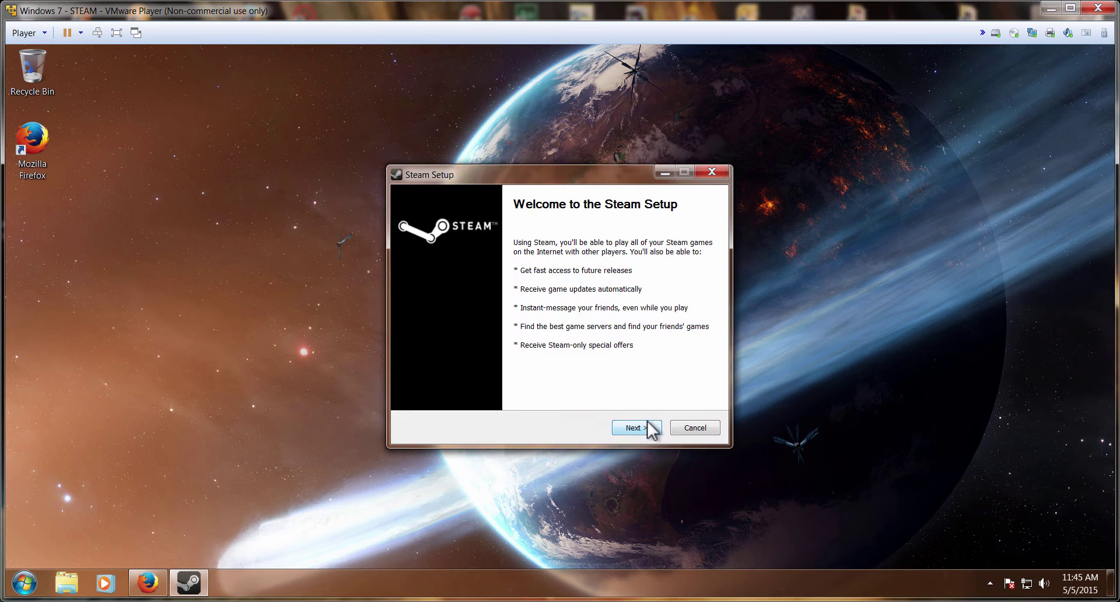
Accept the licence, keep English, install to C:\Program Files\Steam, and finish with Run Steam.
left_click(645, 429)
left_click(411, 394)
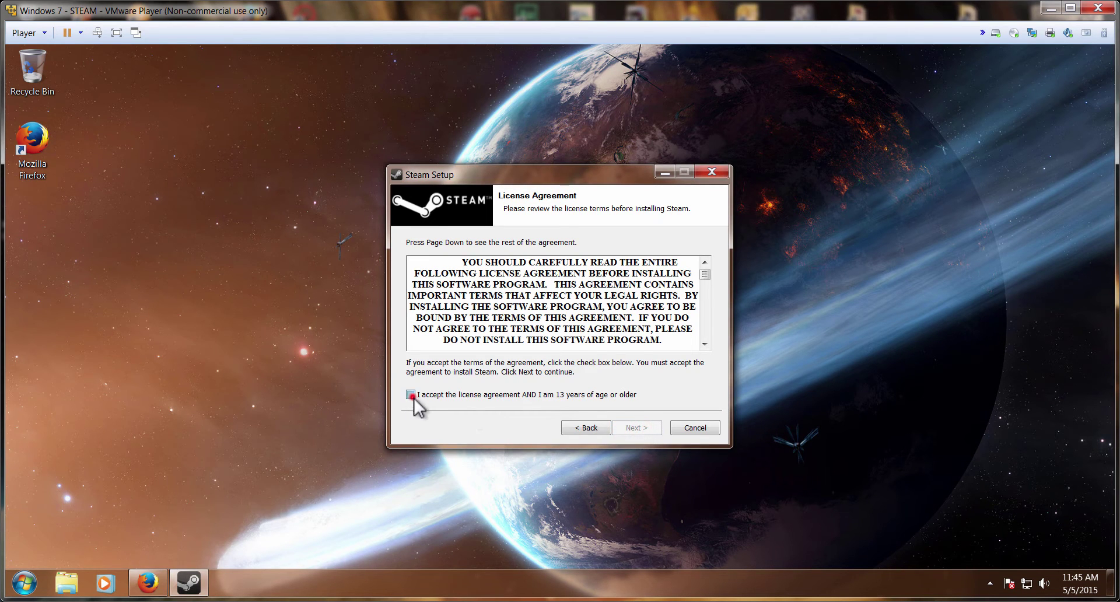
left_click(642, 429)
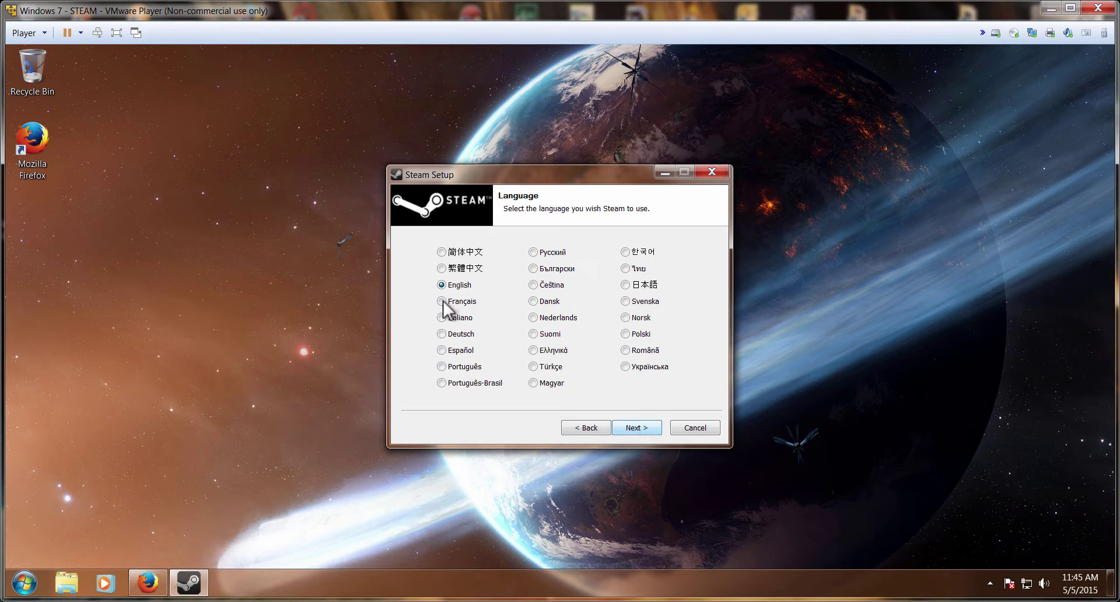
left_click(644, 430)
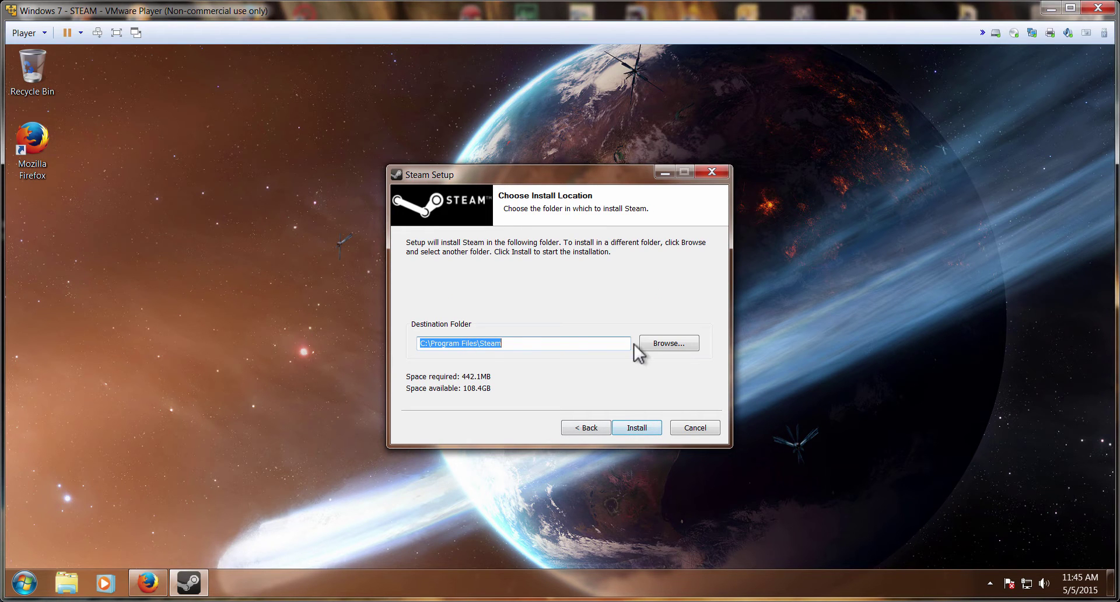
left_click(645, 430)
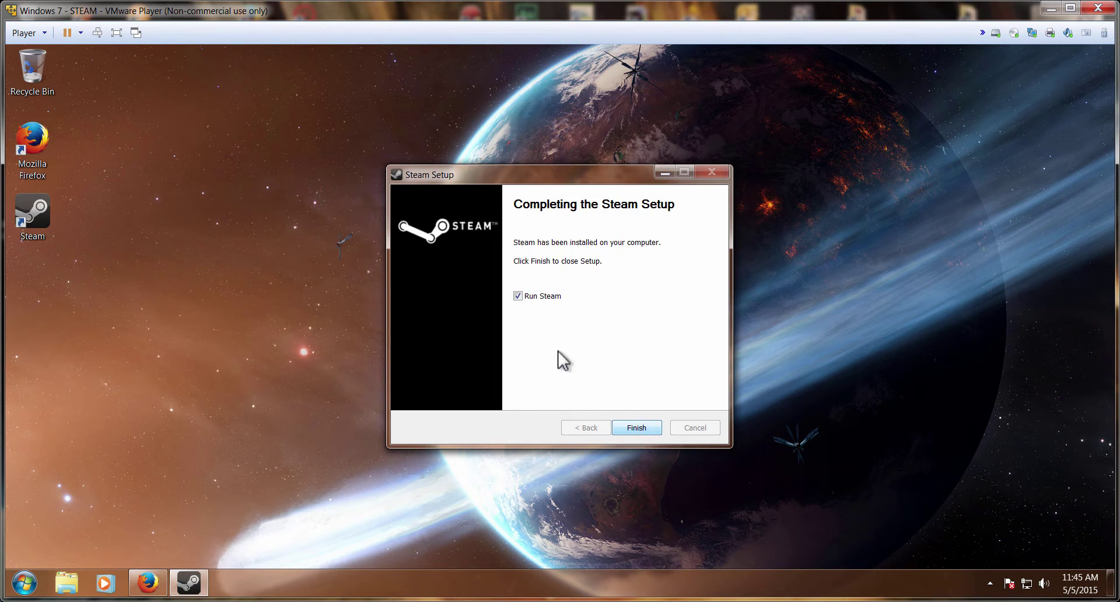
left_click(645, 429)
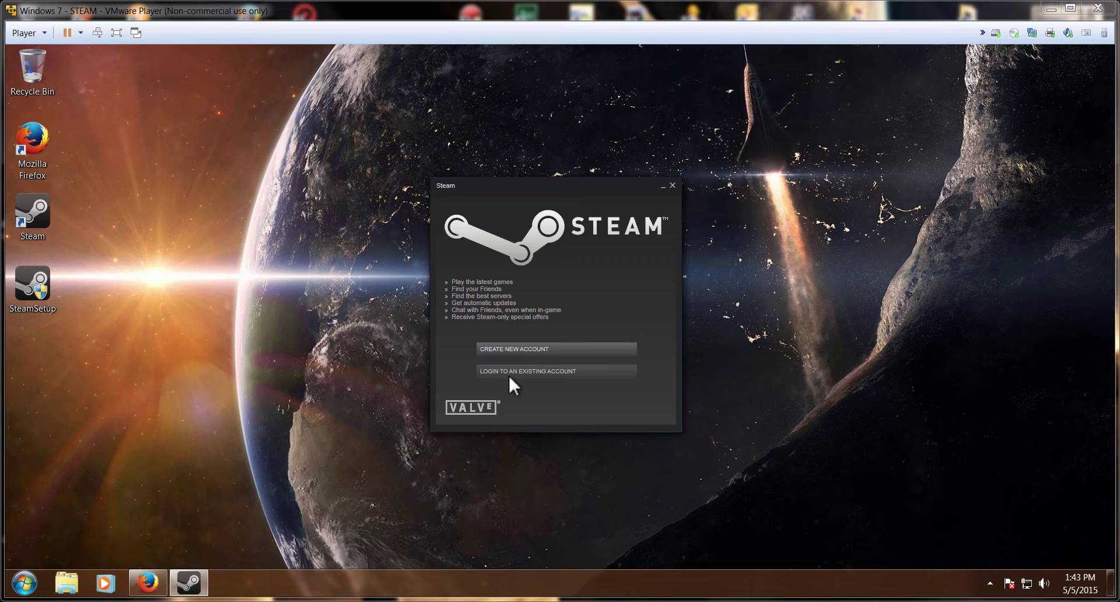
Choose to create a new account, then scroll through and agree to the Subscriber Agreement and Privacy Policy.
left_click(555, 345)
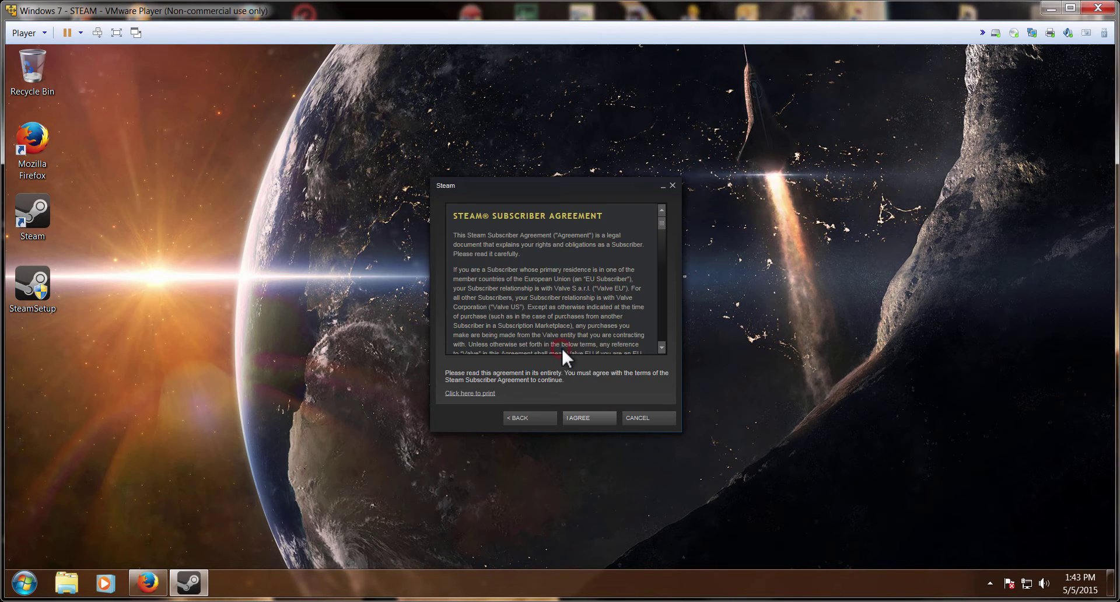
left_click_drag(661, 225, 670, 330)
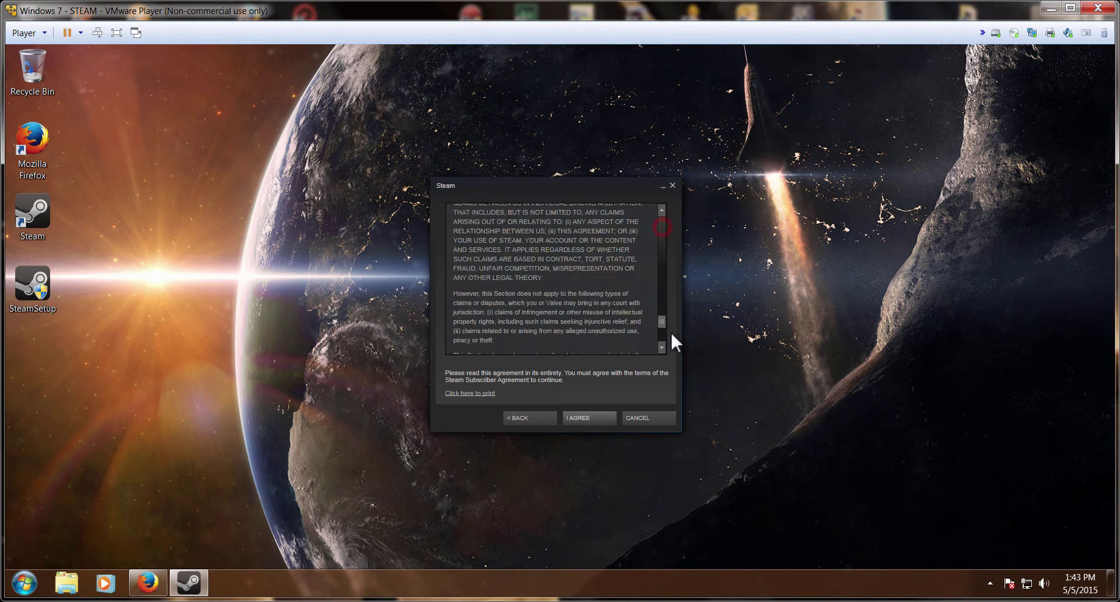
left_click(601, 411)
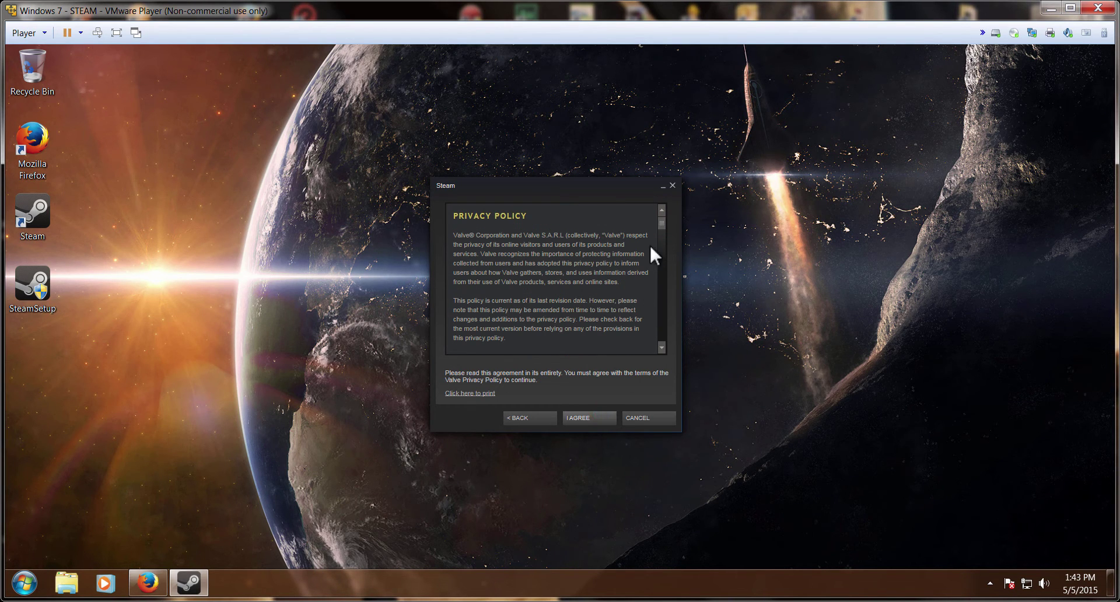
left_click_drag(661, 222, 668, 330)
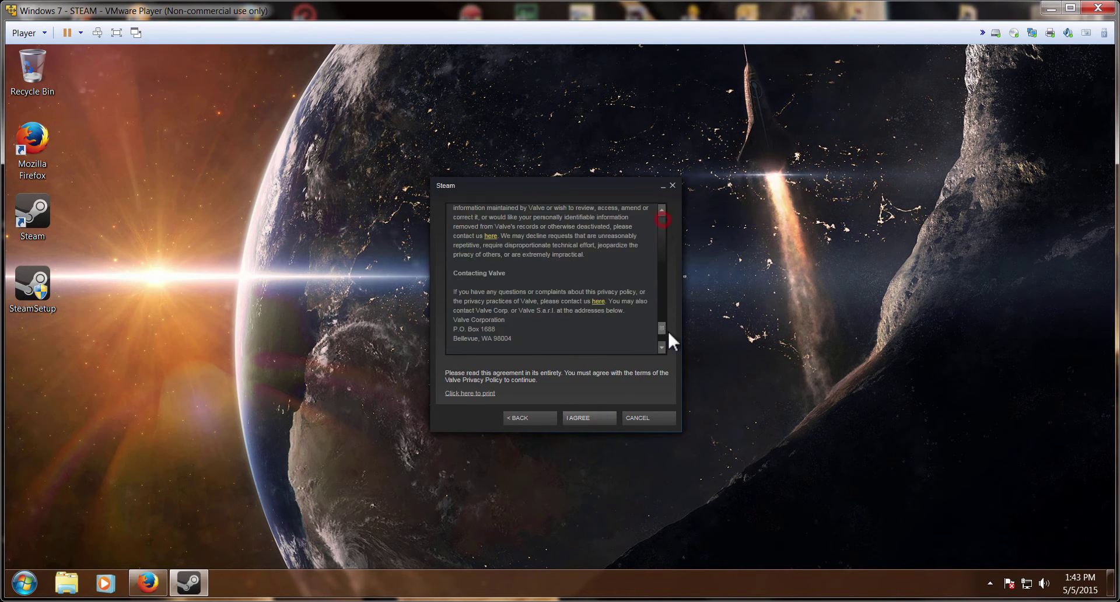
left_click(597, 417)
left_click(542, 263)
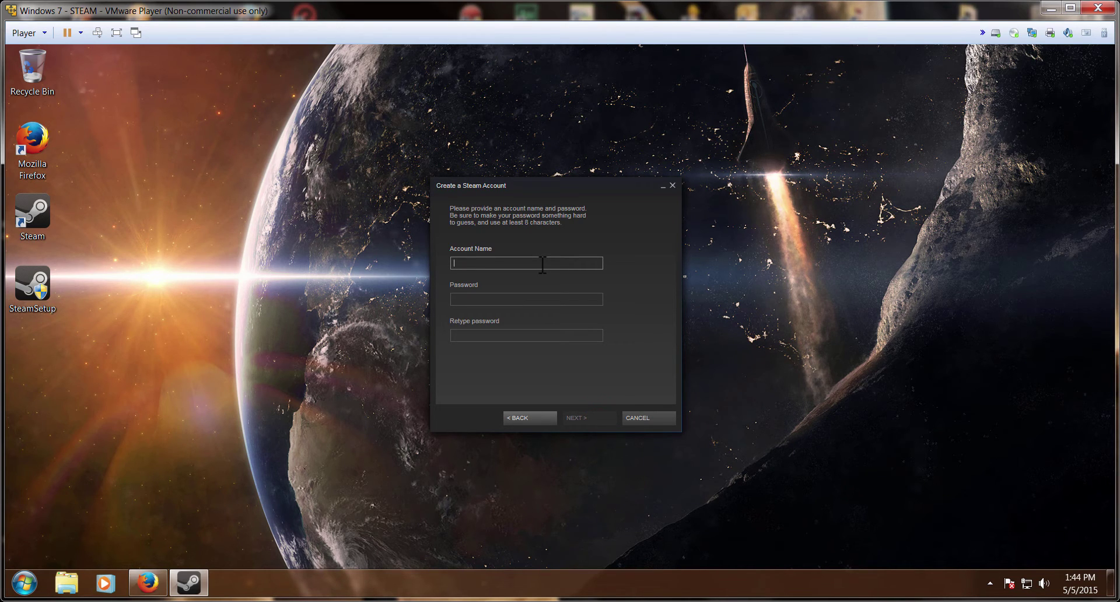
Enter the new account name and the account password twice, then continue.
type("someuserna")
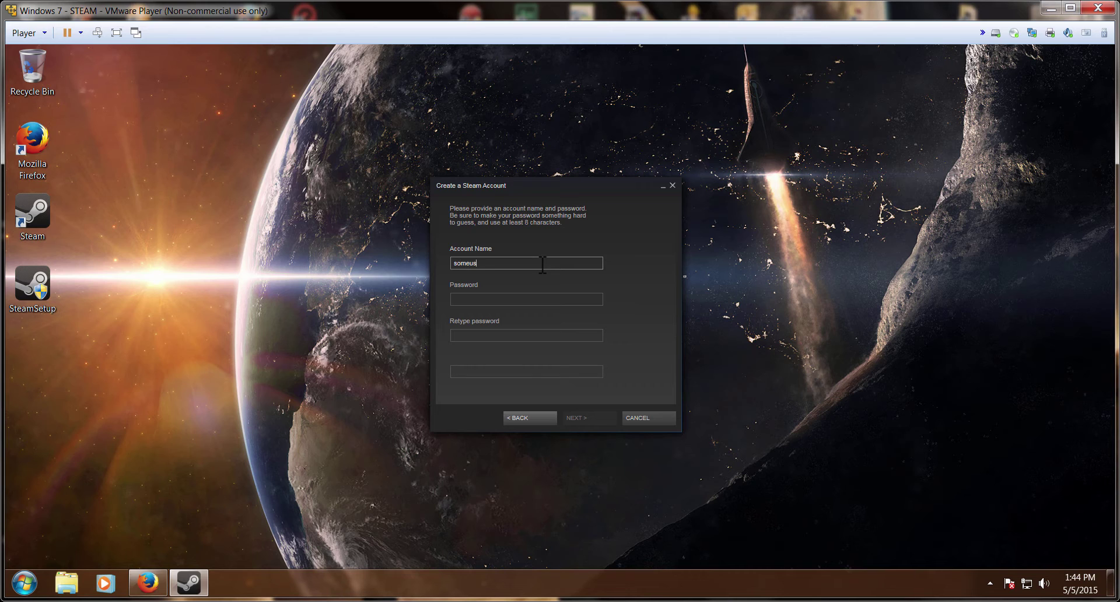
type("mex")
left_click(504, 302)
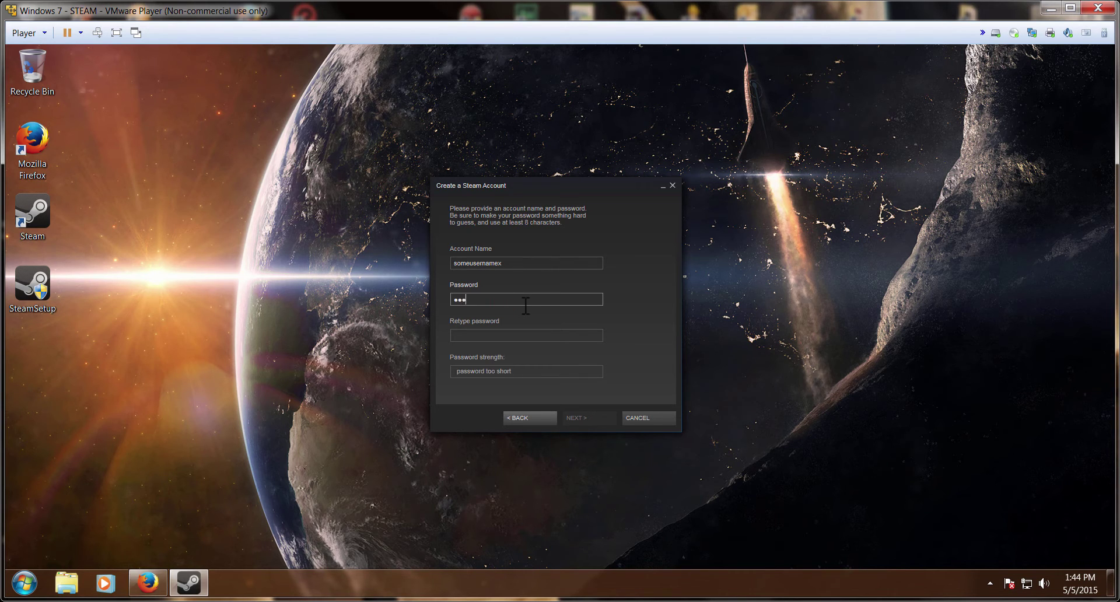
left_click(486, 334)
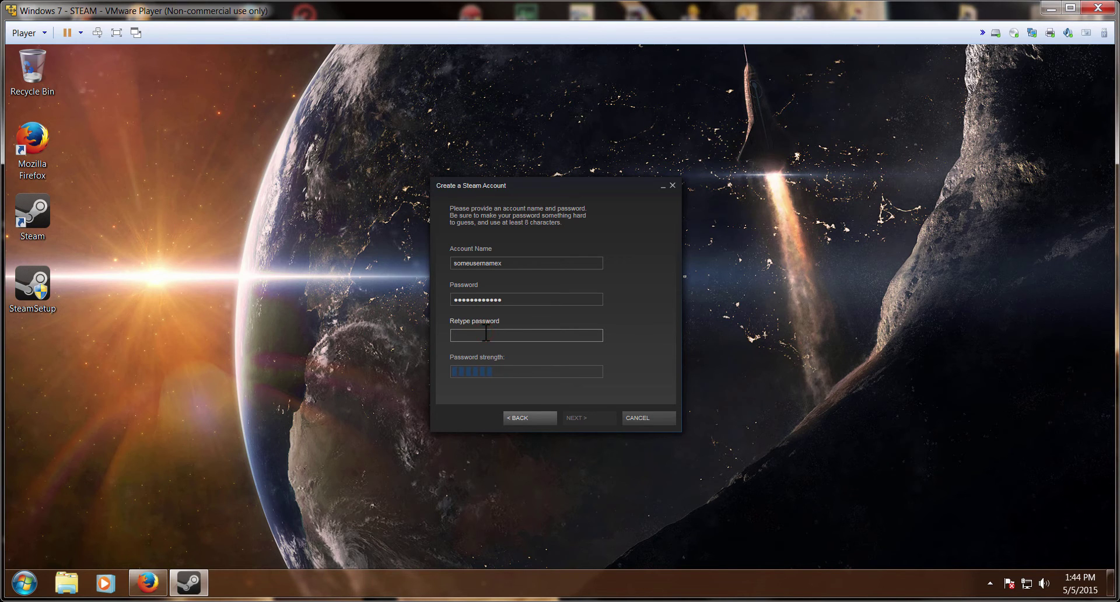
type("somepasswor")
type("d")
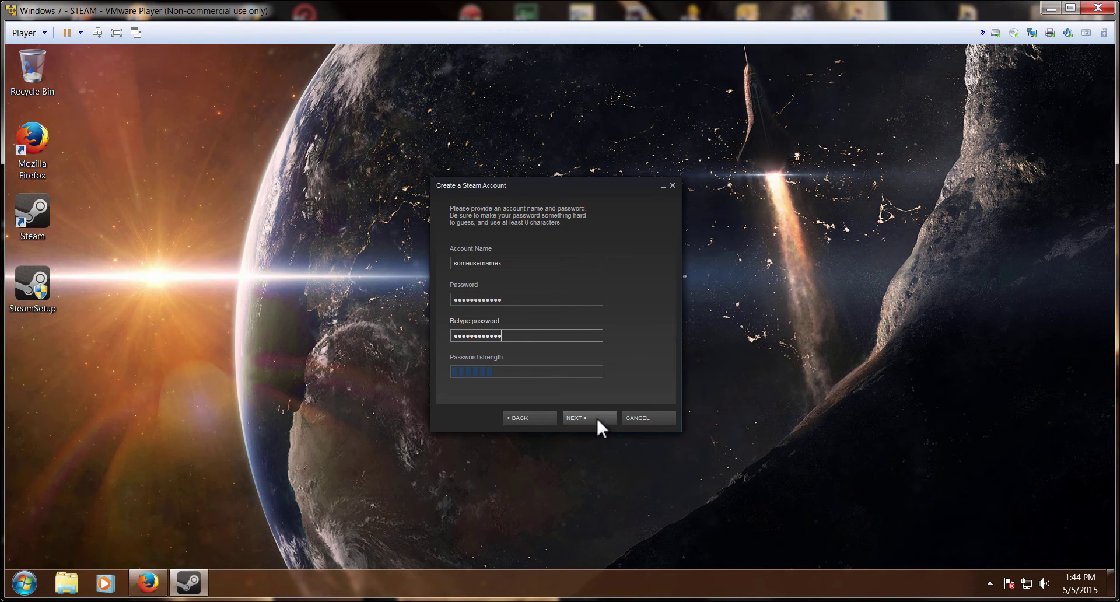
left_click(597, 417)
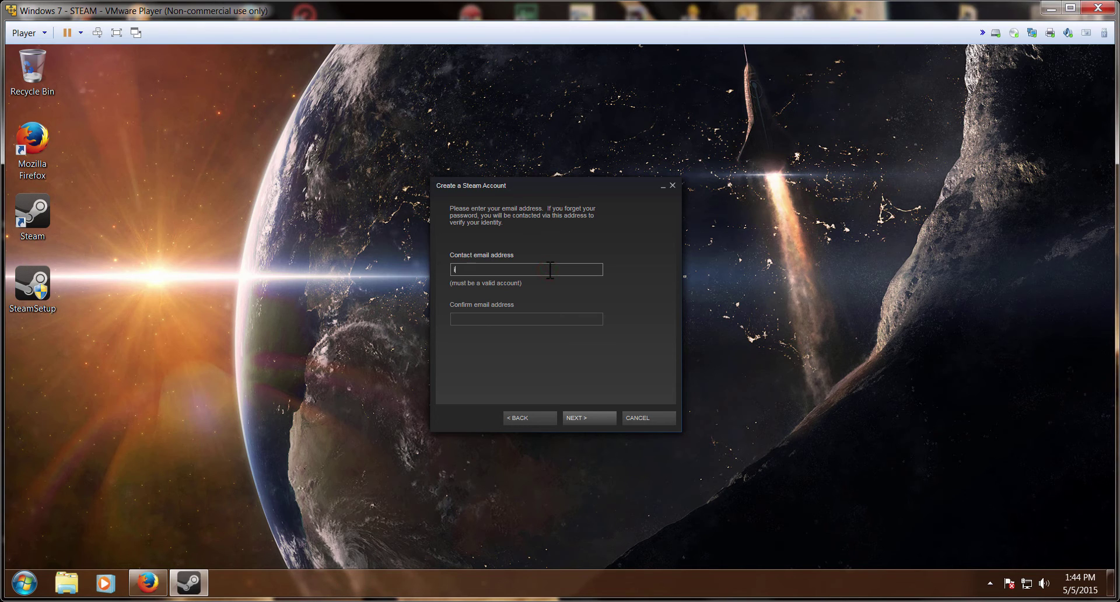
Enter and confirm the contact e-mail address, then continue.
left_click(506, 319)
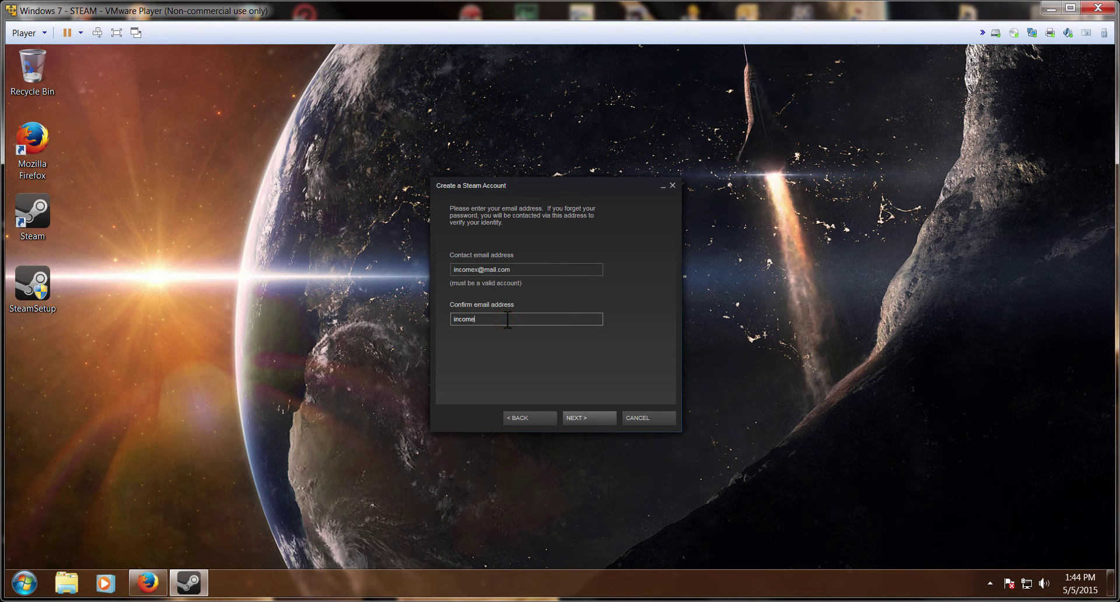
left_click(590, 419)
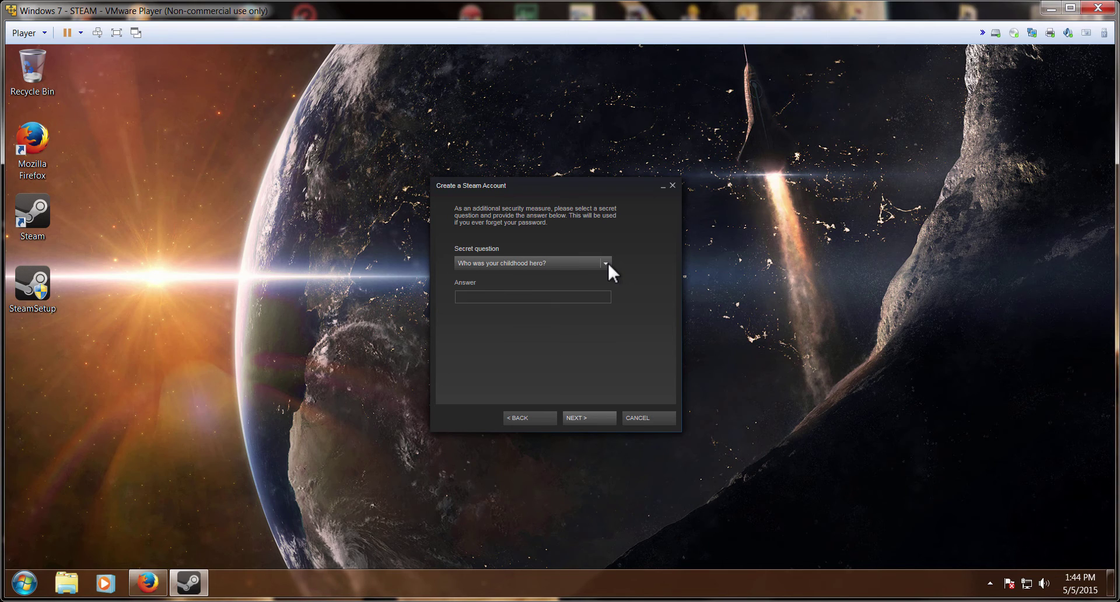
Choose 'What is the name of your pet?' as secret question, enter the answer, and finish account creation.
left_click(605, 263)
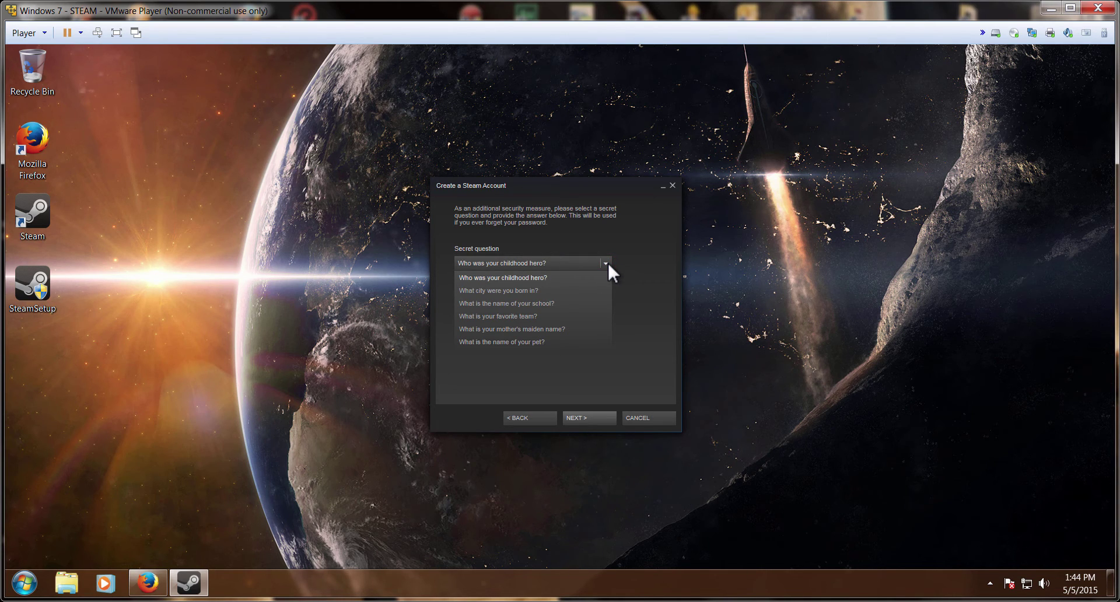
left_click(555, 341)
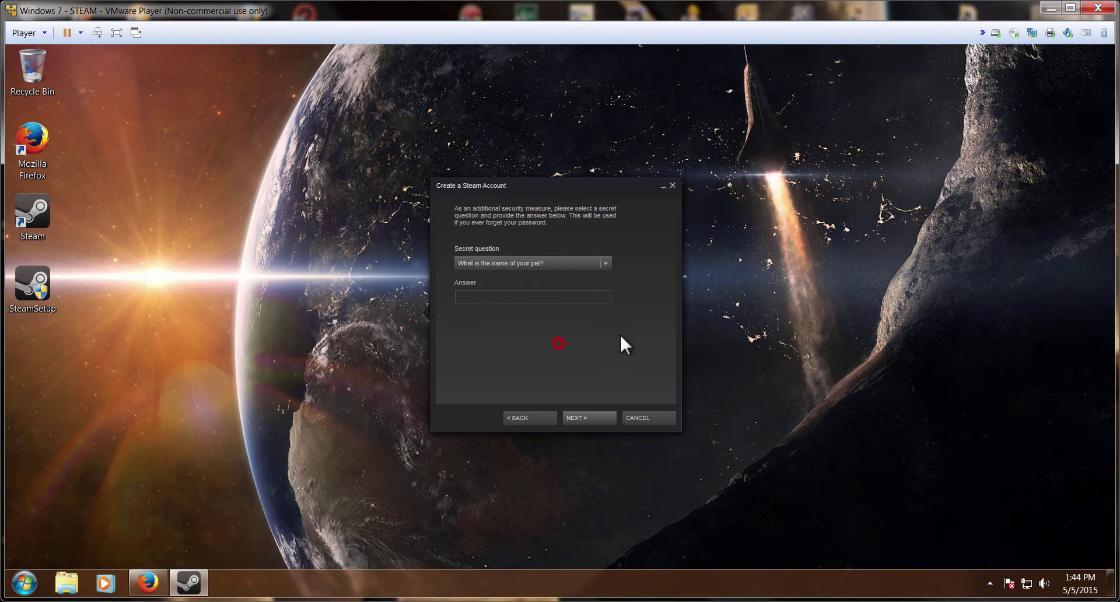
left_click(534, 301)
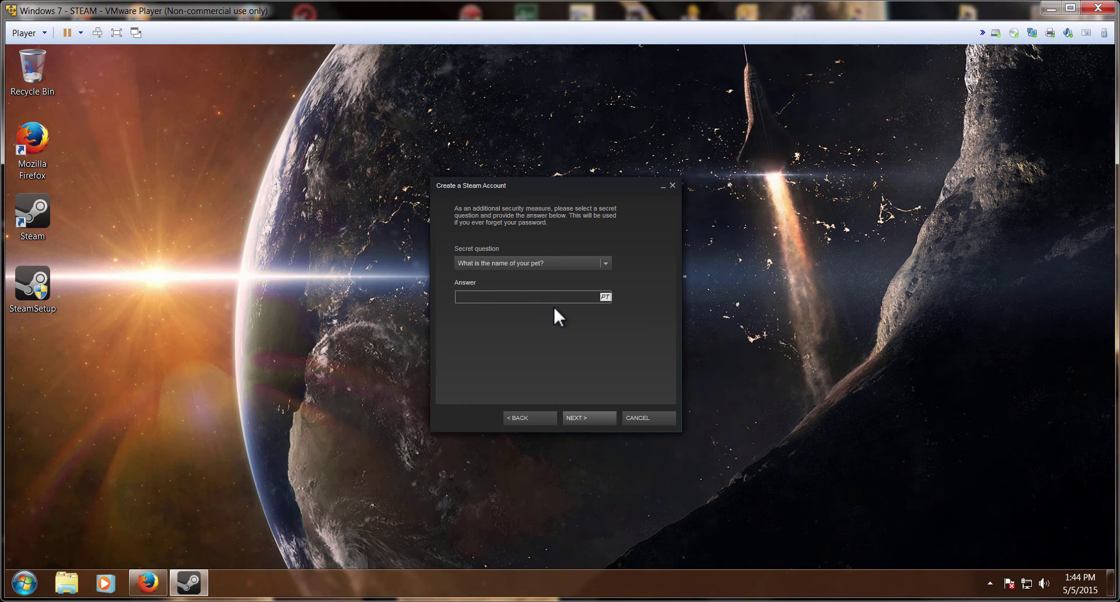
left_click(592, 416)
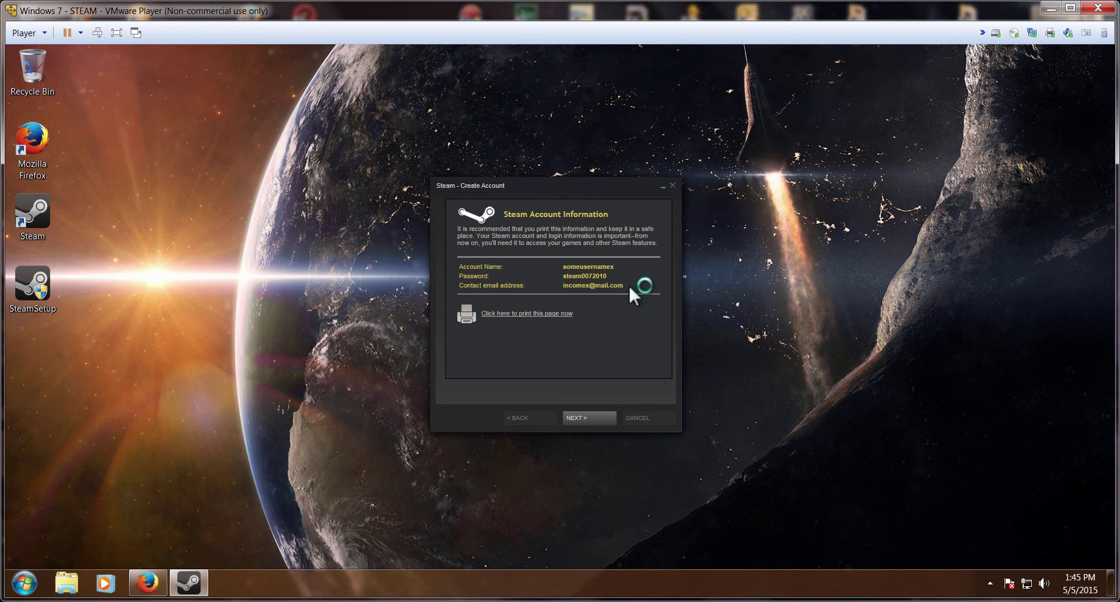
left_click(604, 417)
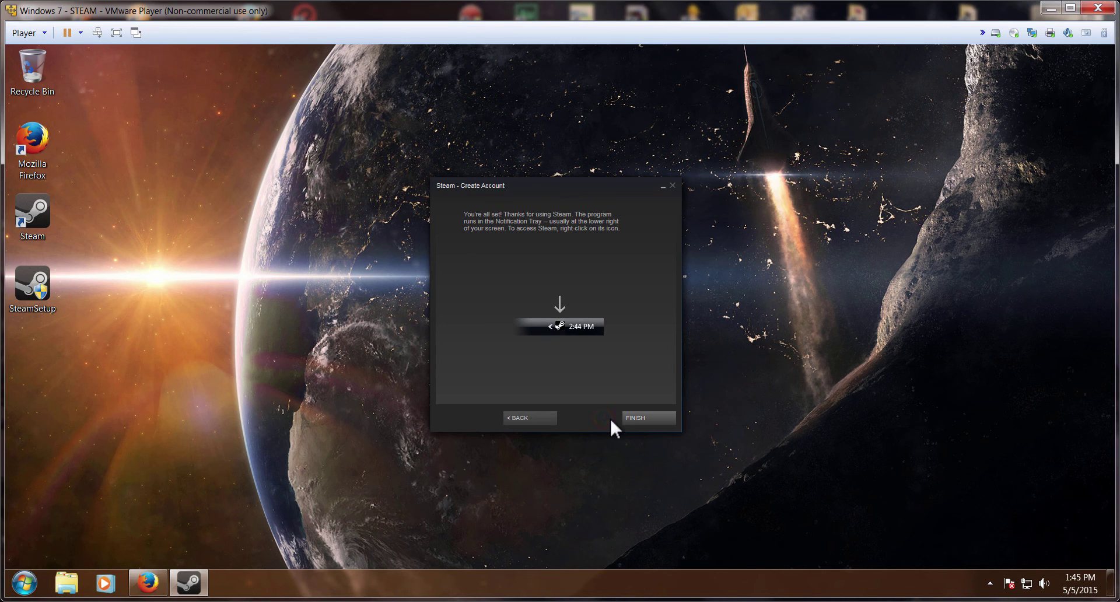
left_click(635, 417)
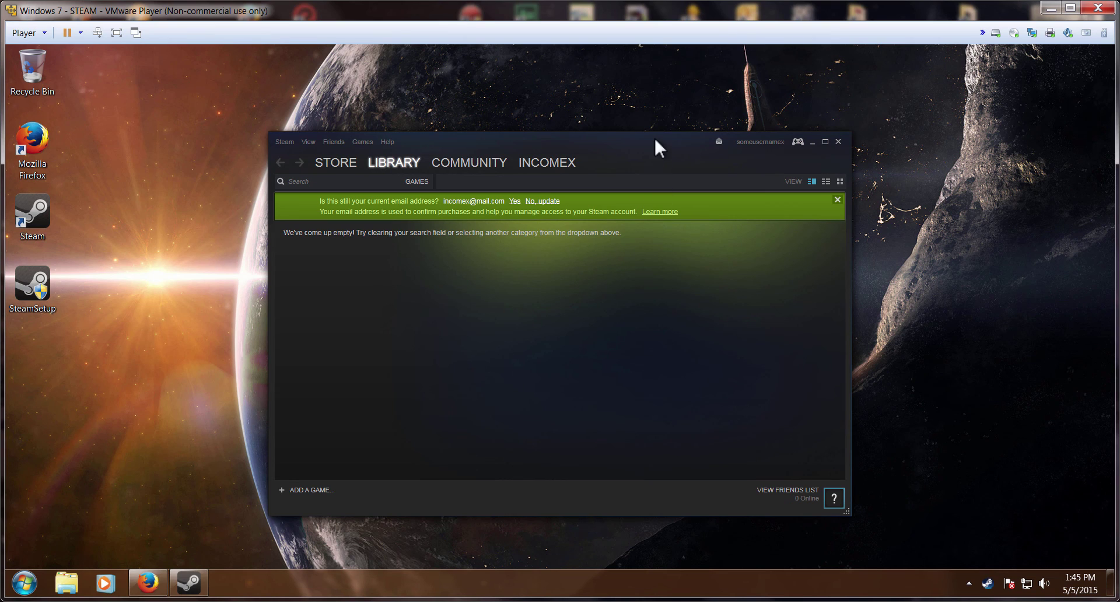
Minimize the Steam window and drag the Steam desktop shortcut to the screen centre.
left_click_drag(654, 140, 653, 127)
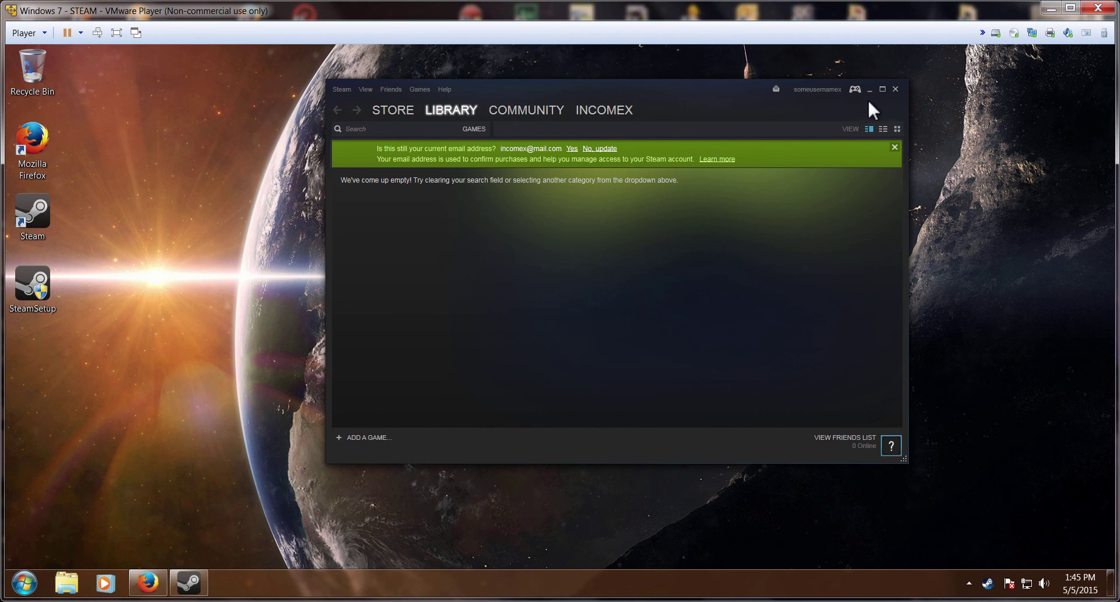
left_click(869, 89)
mouse_move(22, 212)
left_mouse_down()
mouse_move(549, 309)
mouse_move(560, 331)
left_mouse_up()
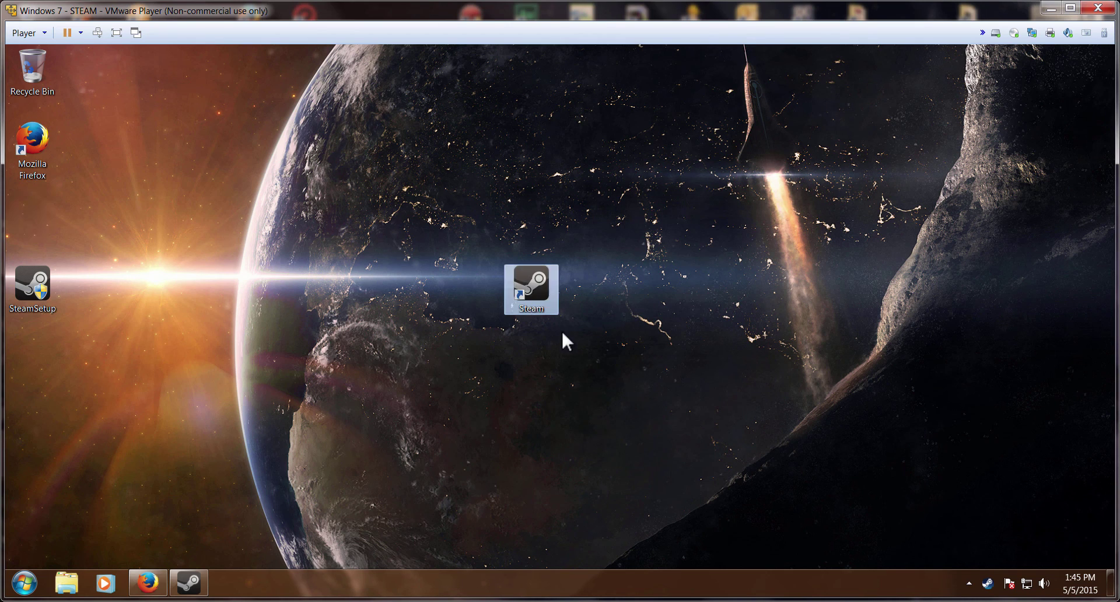